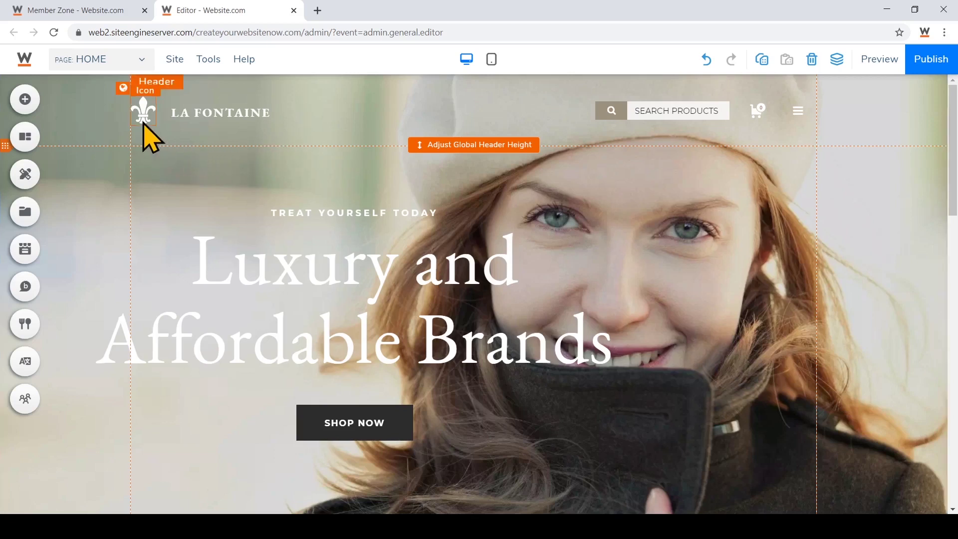
Replace the fleur-de-lis icon in the header with the two-leaf sprout icon from the People and Nature category.
{"action": "left_click", "coordinate": [144, 120]}
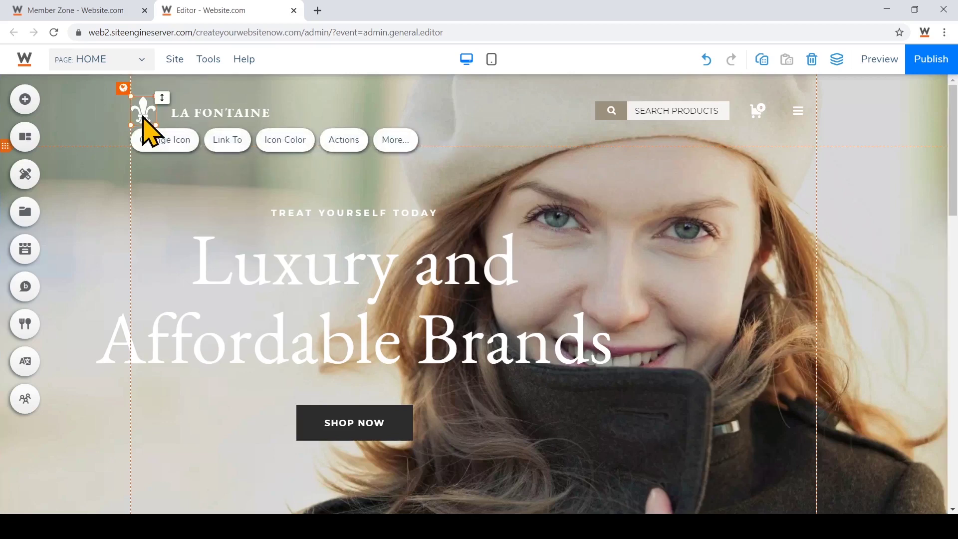
{"action": "left_click", "coordinate": [167, 141]}
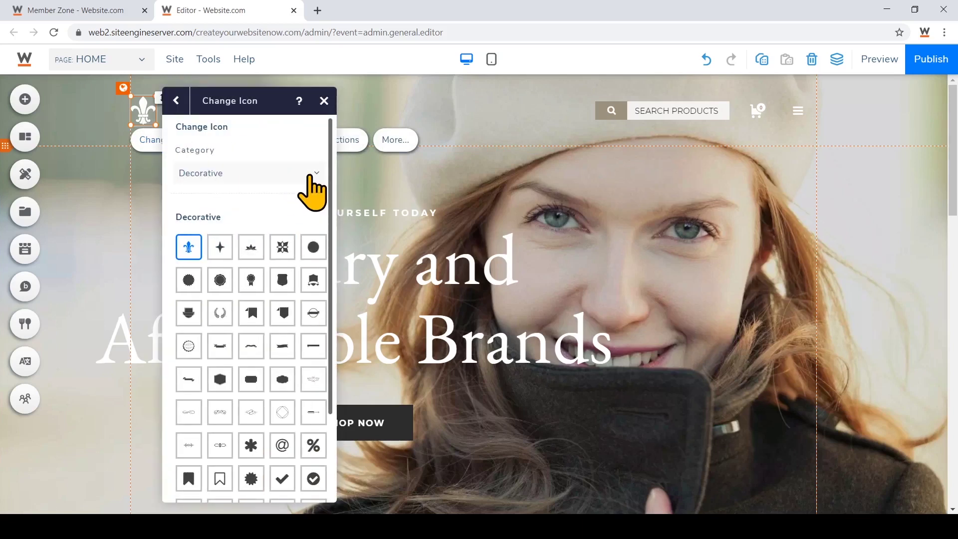
{"action": "left_click", "coordinate": [313, 190]}
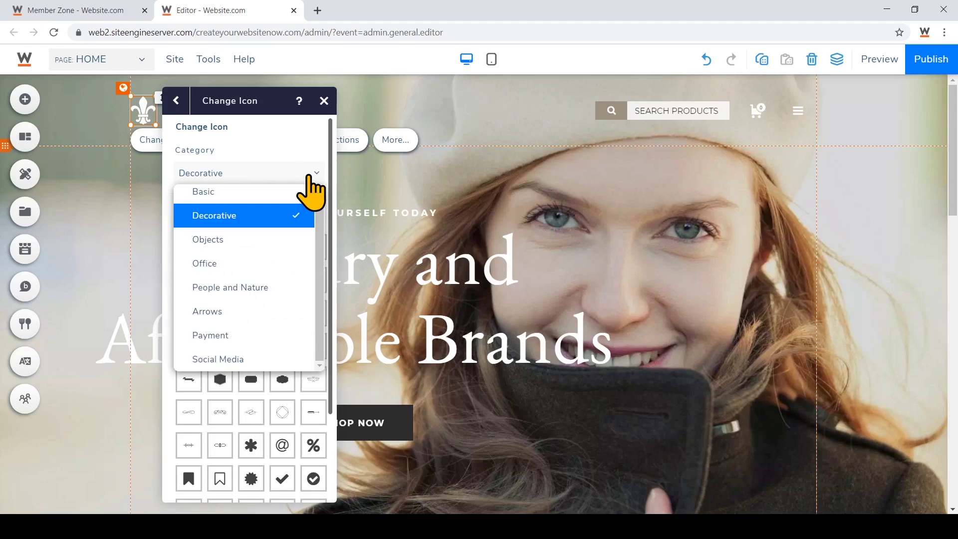
{"action": "left_click", "coordinate": [303, 287]}
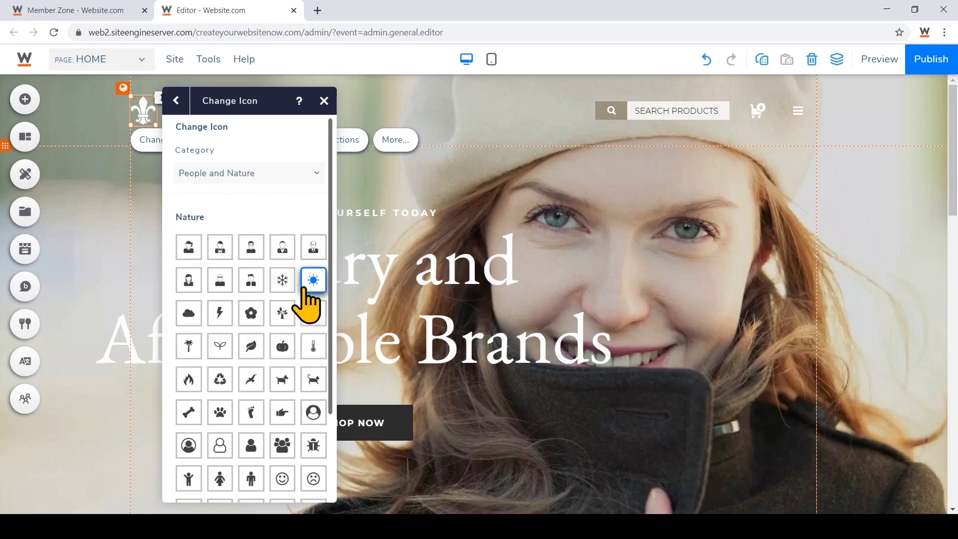
{"action": "left_click", "coordinate": [228, 355]}
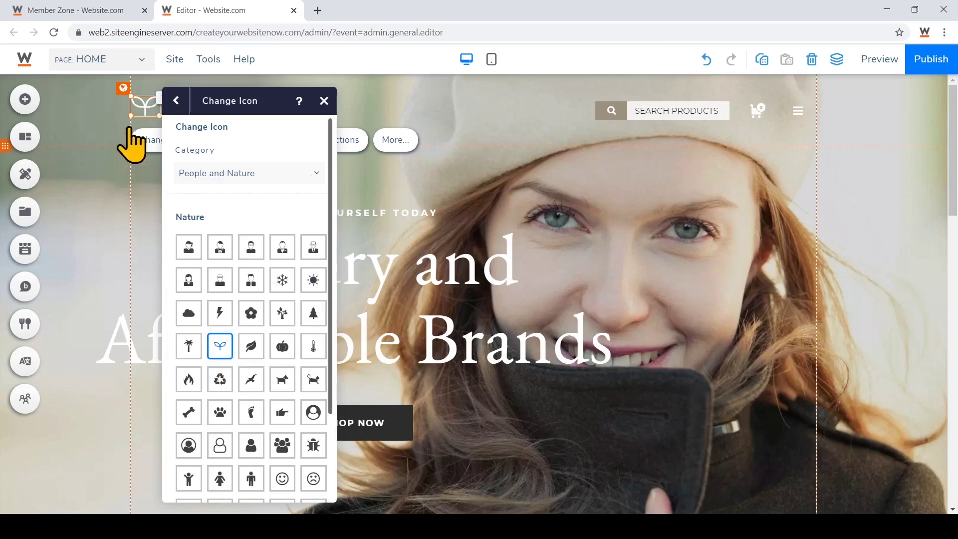
Look at the color palette available for the header's sprout icon and dismiss it without choosing a color.
{"action": "left_click", "coordinate": [142, 110]}
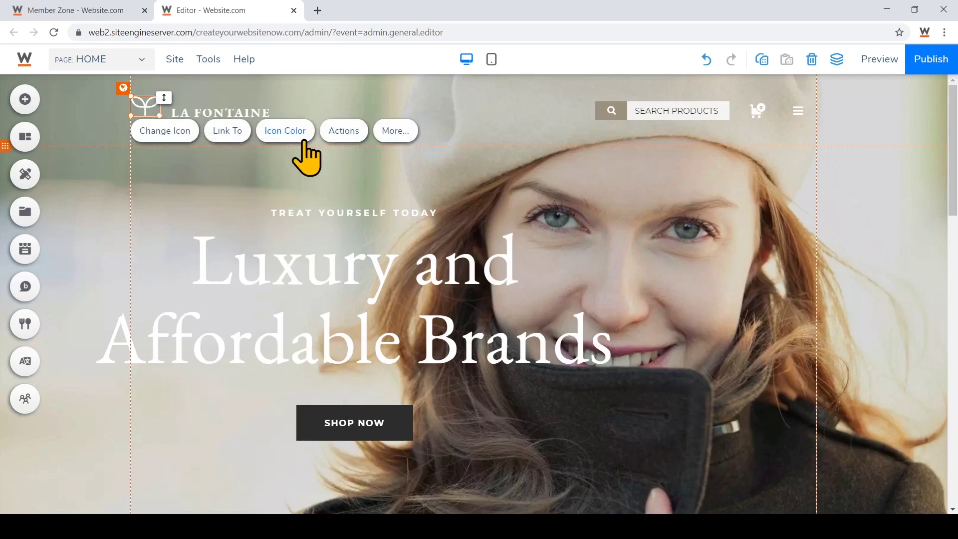
{"action": "left_click", "coordinate": [305, 145]}
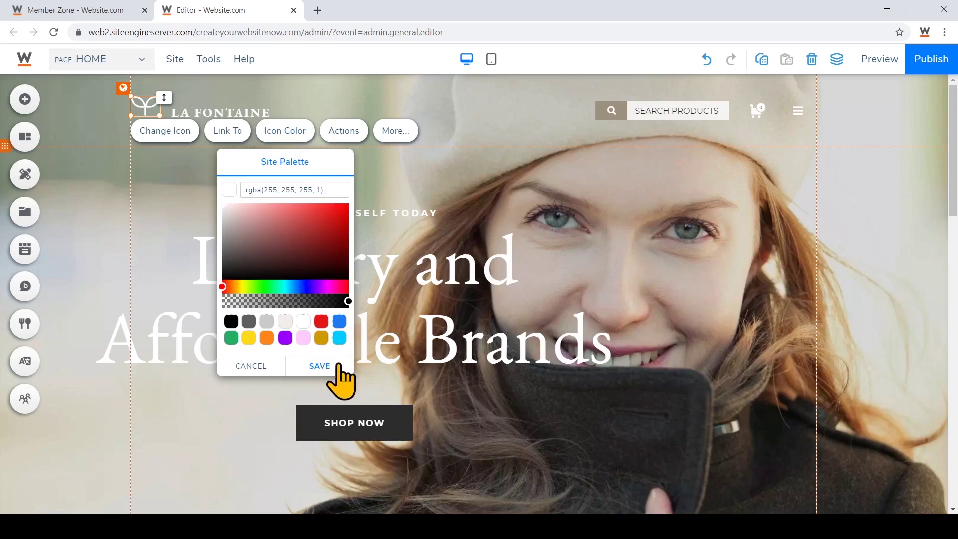
{"action": "left_click", "coordinate": [273, 371]}
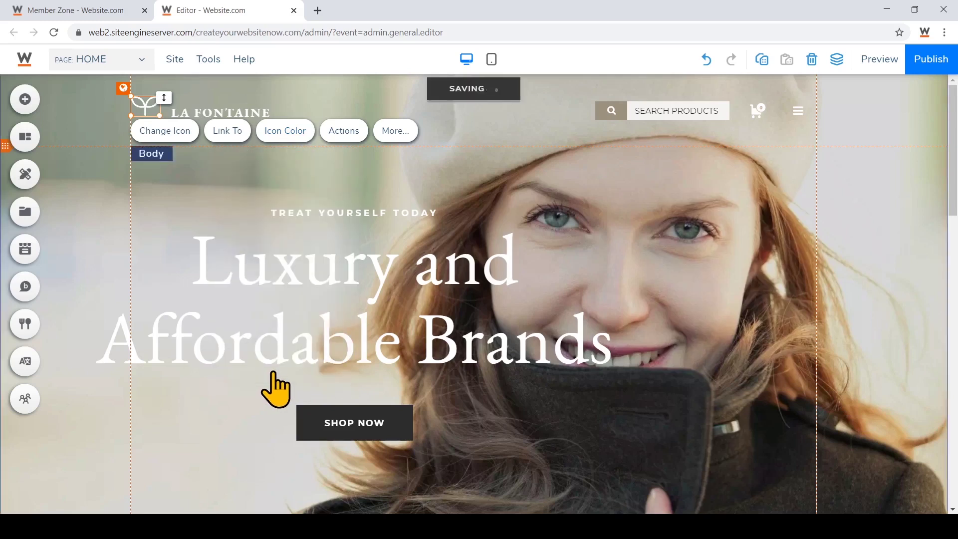
Replace the LA FONTAINE site title text in the header with "Lumiere Organics".
{"action": "left_click", "coordinate": [272, 114]}
{"action": "double_click", "coordinate": [269, 111]}
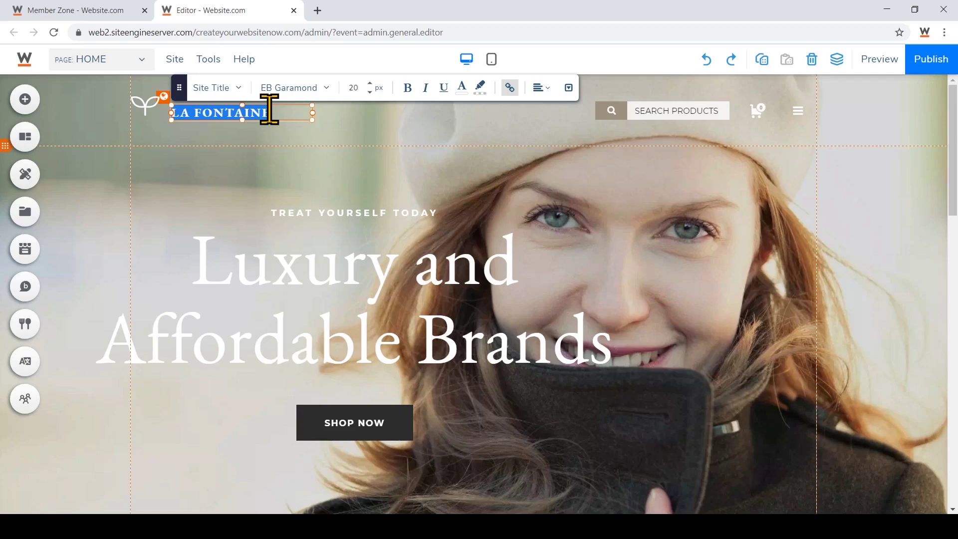
{"action": "type", "text": "Lumiere Organics"}
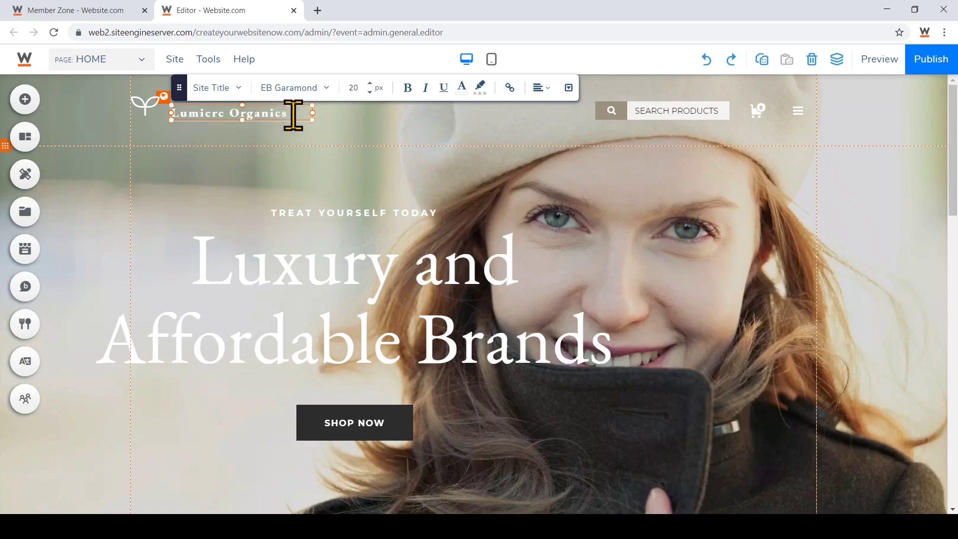
Change the font of the whole "Lumiere Organics" site title to Poiret One.
{"action": "left_click_drag", "start_coordinate": [293, 115], "coordinate": [164, 139]}
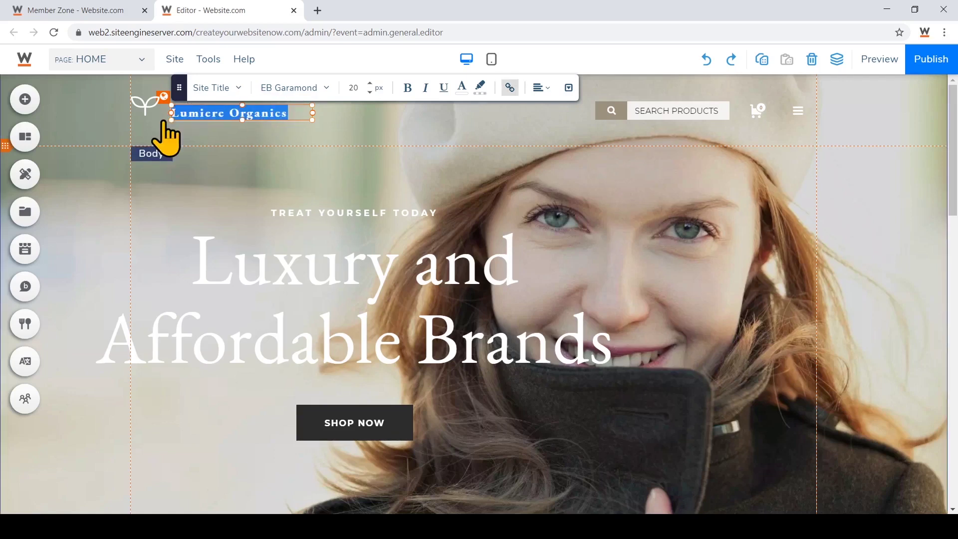
{"action": "left_click", "coordinate": [328, 91]}
{"action": "scroll", "coordinate": [387, 184], "scroll_direction": "down", "scroll_amount": 6}
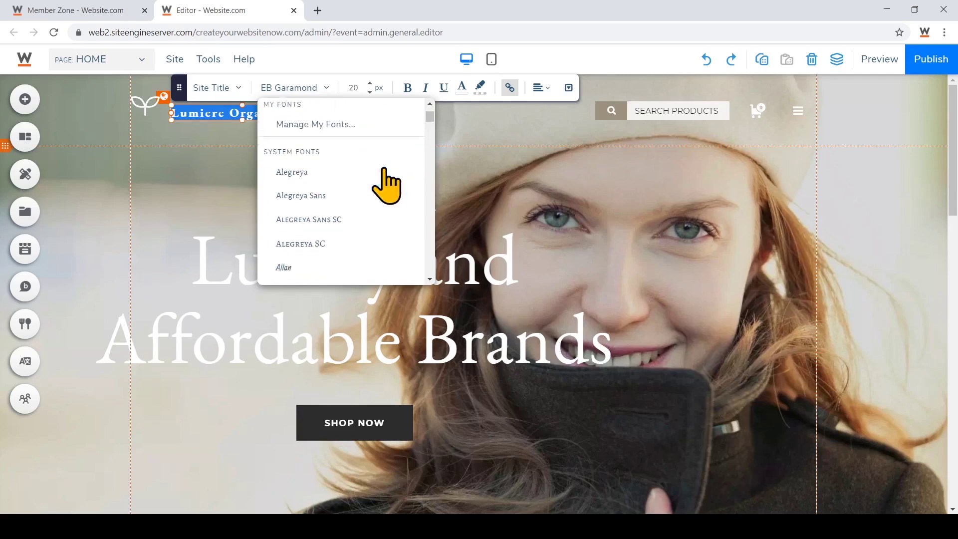
{"action": "scroll", "coordinate": [387, 183], "scroll_direction": "down", "scroll_amount": 12}
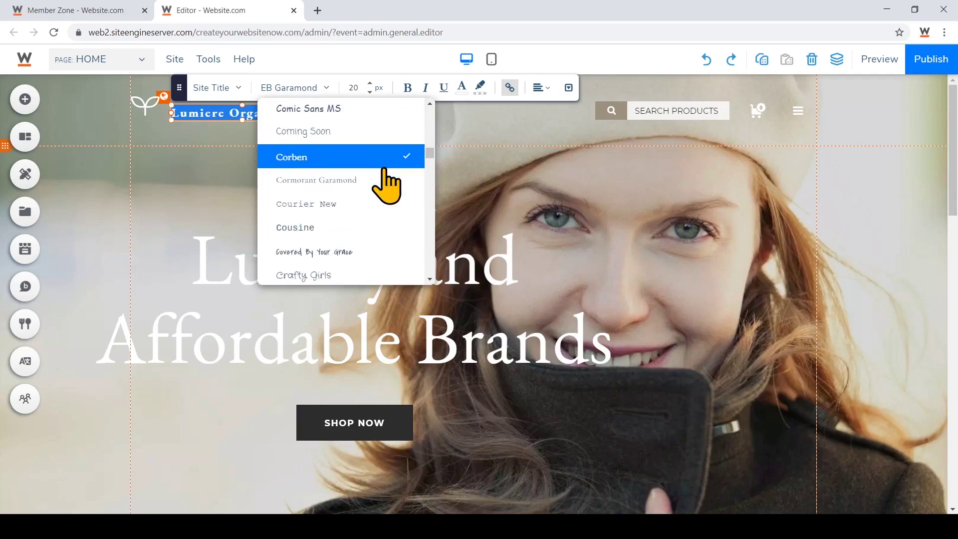
{"action": "scroll", "coordinate": [394, 215], "scroll_direction": "down", "scroll_amount": 5}
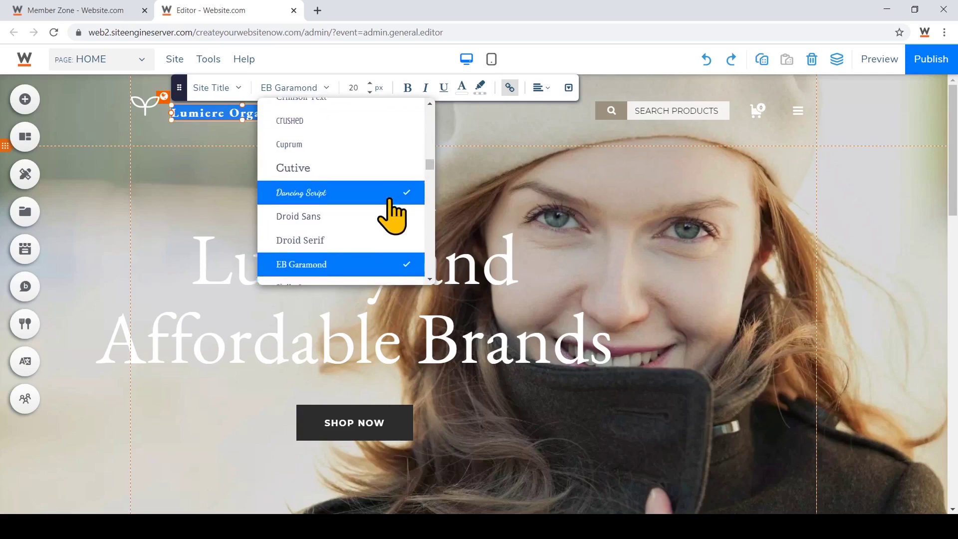
{"action": "scroll", "coordinate": [373, 252], "scroll_direction": "down", "scroll_amount": 15}
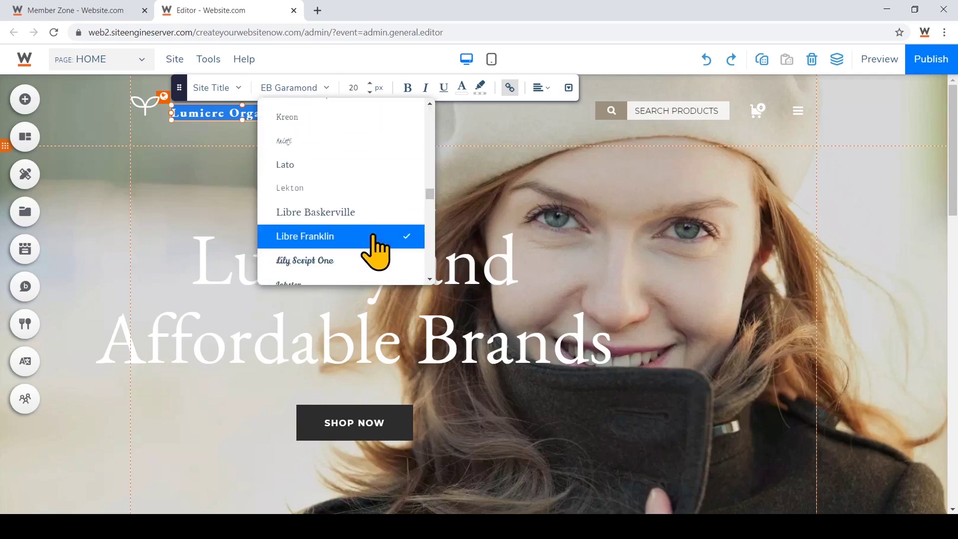
{"action": "scroll", "coordinate": [375, 249], "scroll_direction": "down", "scroll_amount": 10}
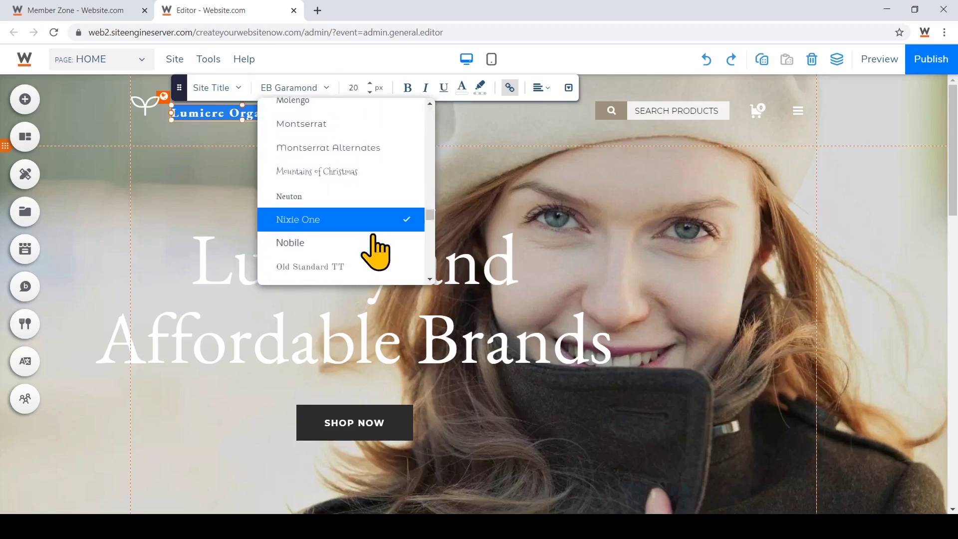
{"action": "scroll", "coordinate": [375, 249], "scroll_direction": "down", "scroll_amount": 8}
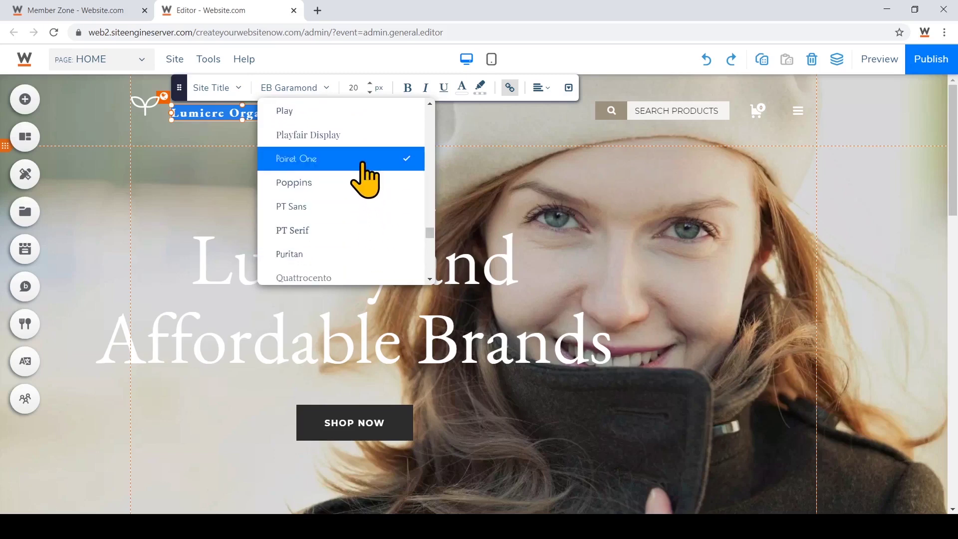
{"action": "left_click", "coordinate": [363, 163]}
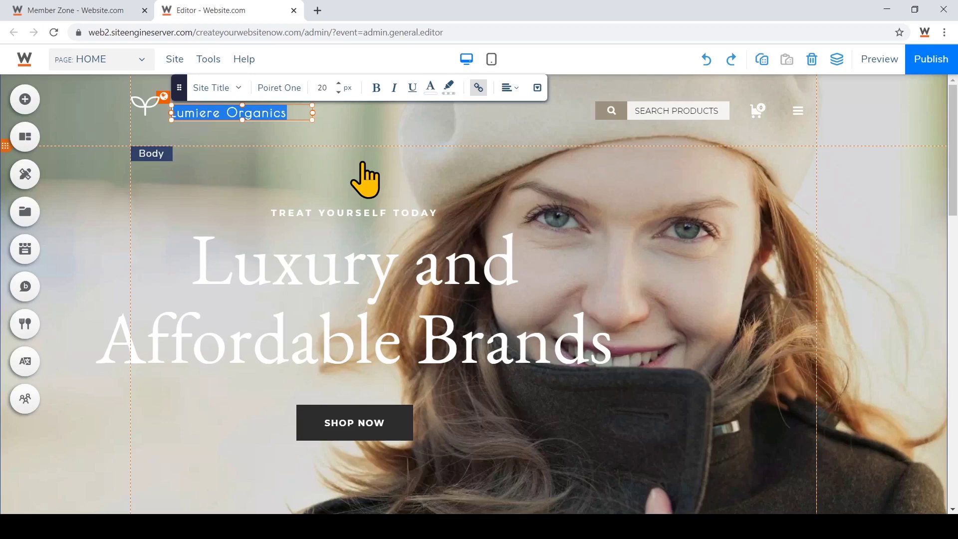
{"action": "left_click", "coordinate": [543, 185]}
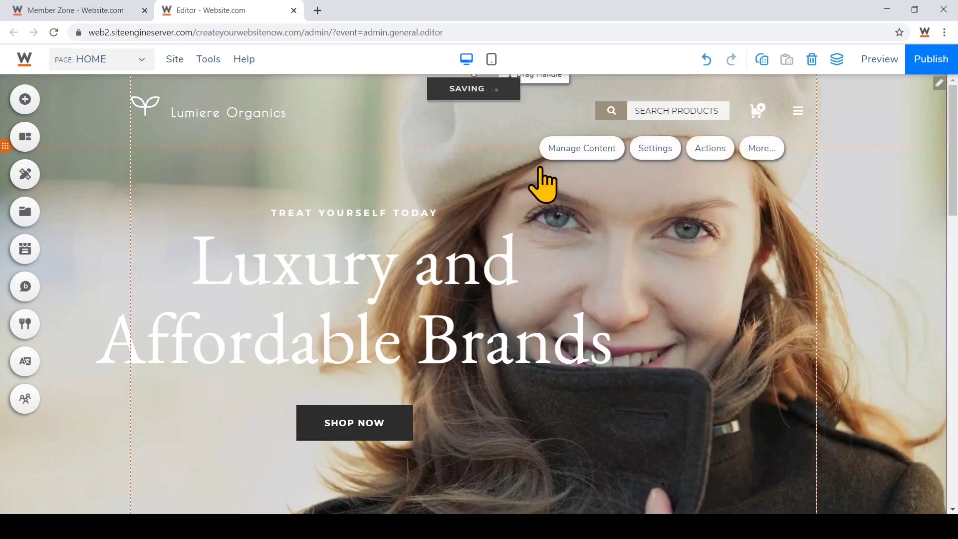
Rearrange the header logo, moving the site title down to the page's left margin and centering the sprout icon above it.
{"action": "left_click", "coordinate": [153, 114]}
{"action": "left_click_drag", "start_coordinate": [131, 95], "coordinate": [123, 89]}
{"action": "left_click", "coordinate": [240, 124]}
{"action": "left_click_drag", "start_coordinate": [239, 124], "coordinate": [192, 137]}
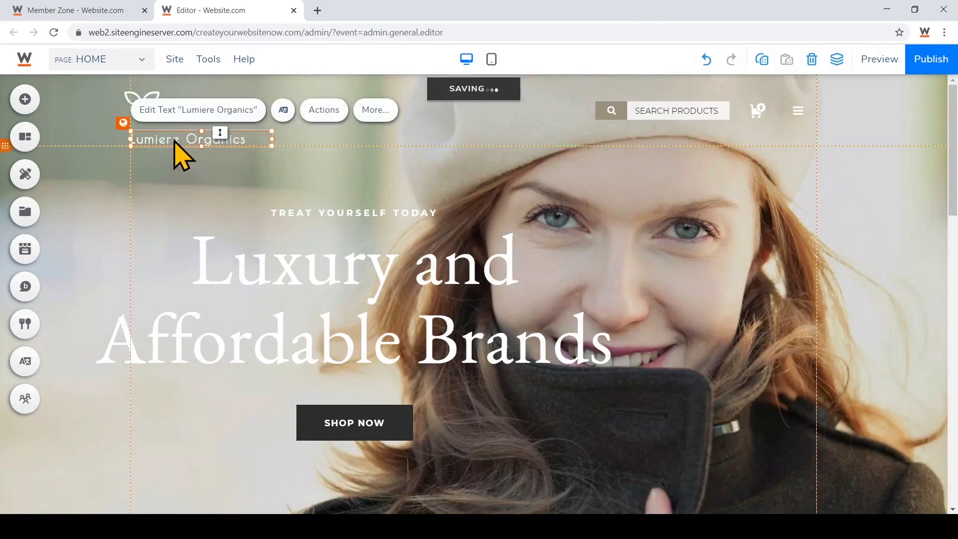
{"action": "left_click", "coordinate": [135, 102]}
{"action": "left_click_drag", "start_coordinate": [136, 102], "coordinate": [181, 113]}
{"action": "left_click", "coordinate": [638, 189]}
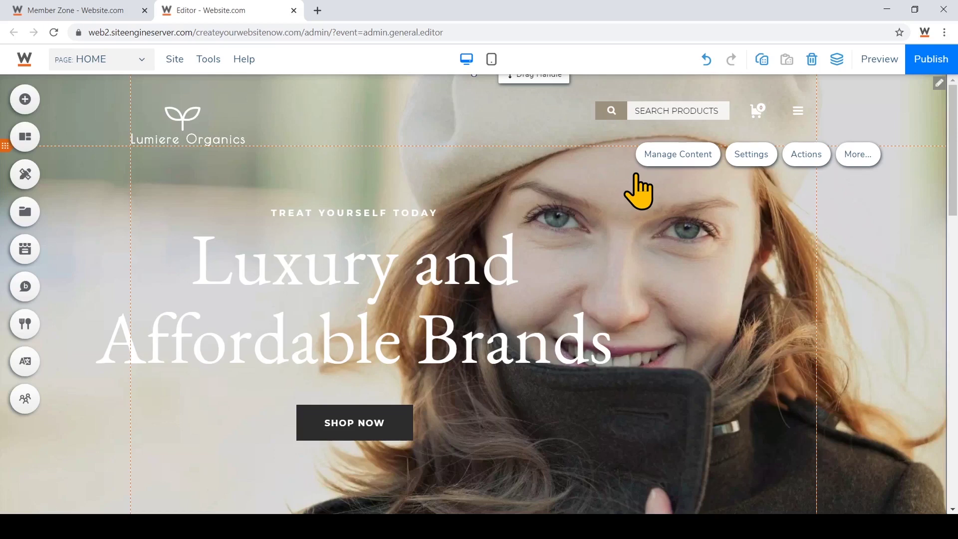
Examine the site-wide font settings and the upload options for custom fonts, and close them without changes.
{"action": "left_click", "coordinate": [27, 181]}
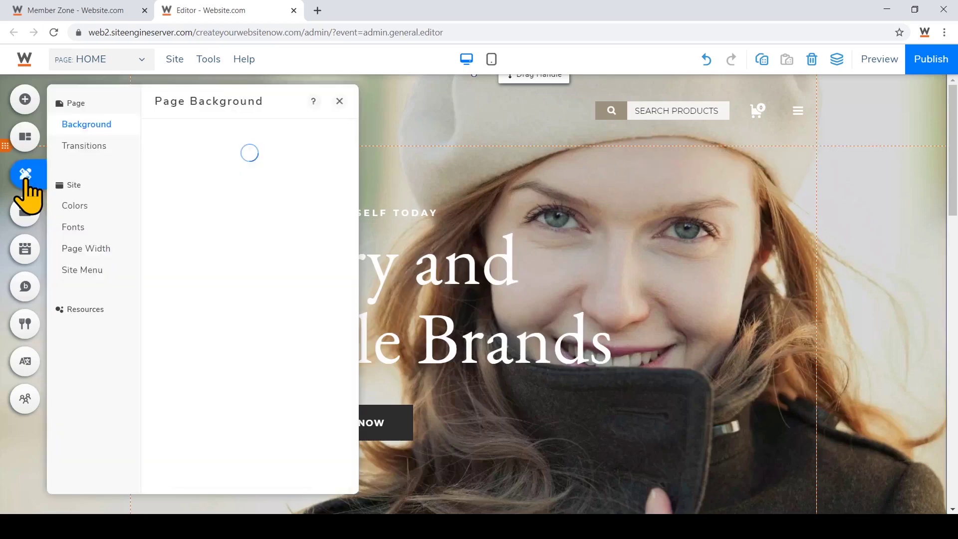
{"action": "left_click", "coordinate": [125, 231]}
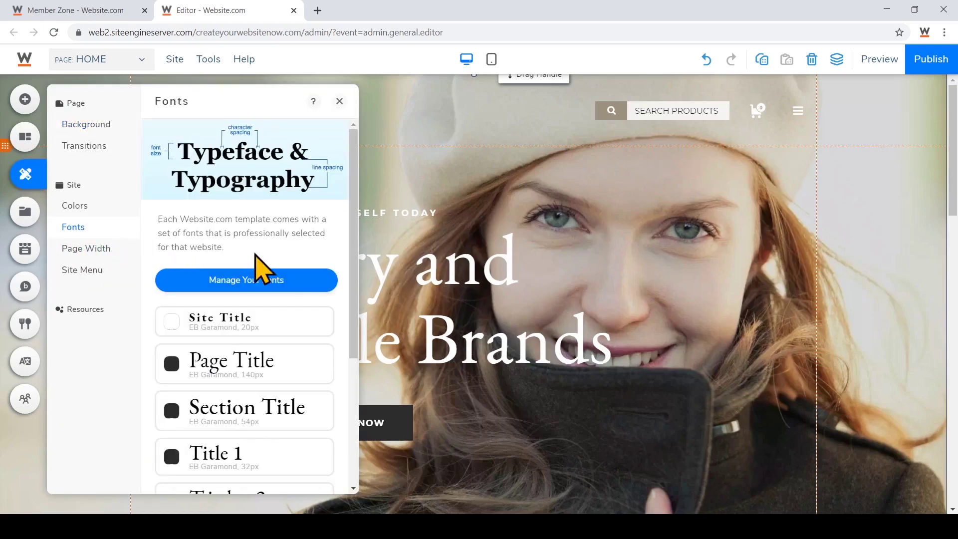
{"action": "left_click", "coordinate": [313, 285]}
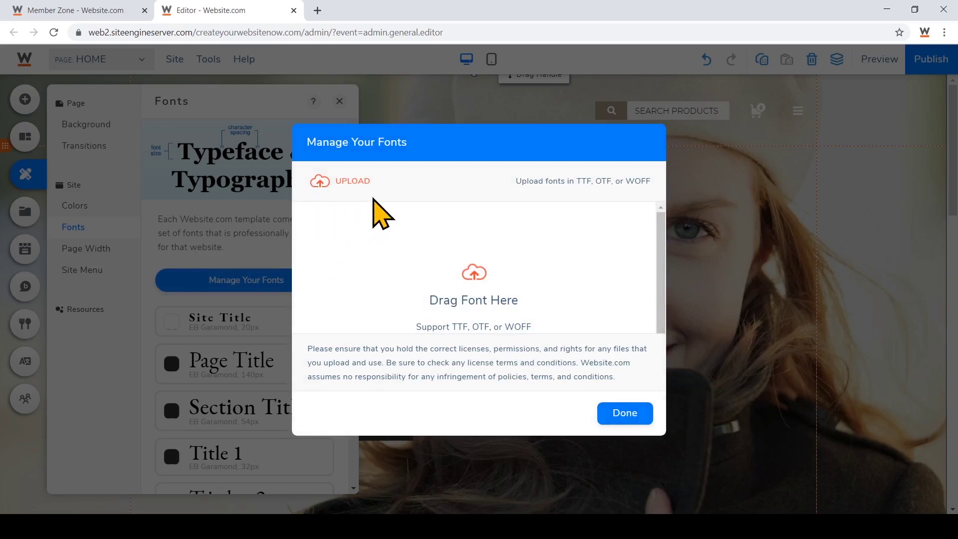
{"action": "left_click", "coordinate": [606, 417]}
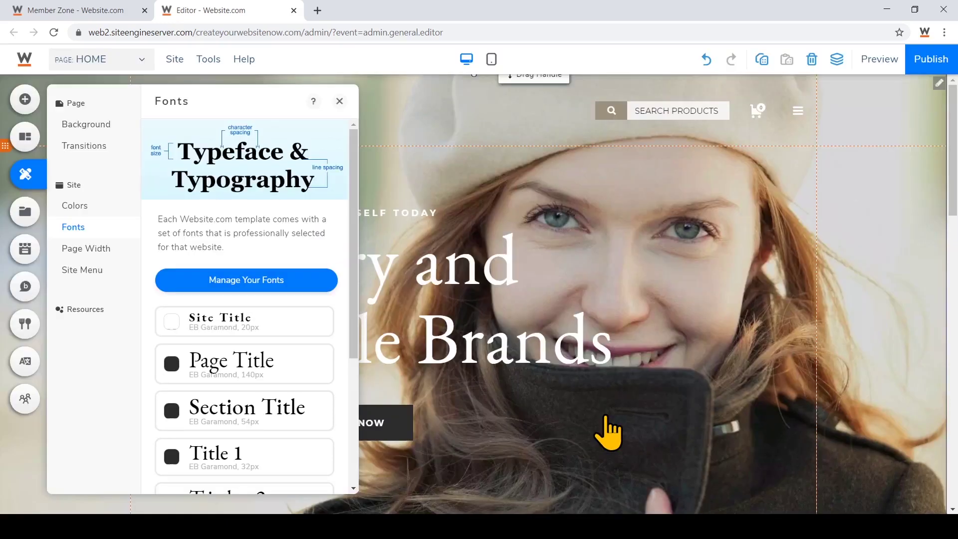
{"action": "left_click", "coordinate": [339, 101]}
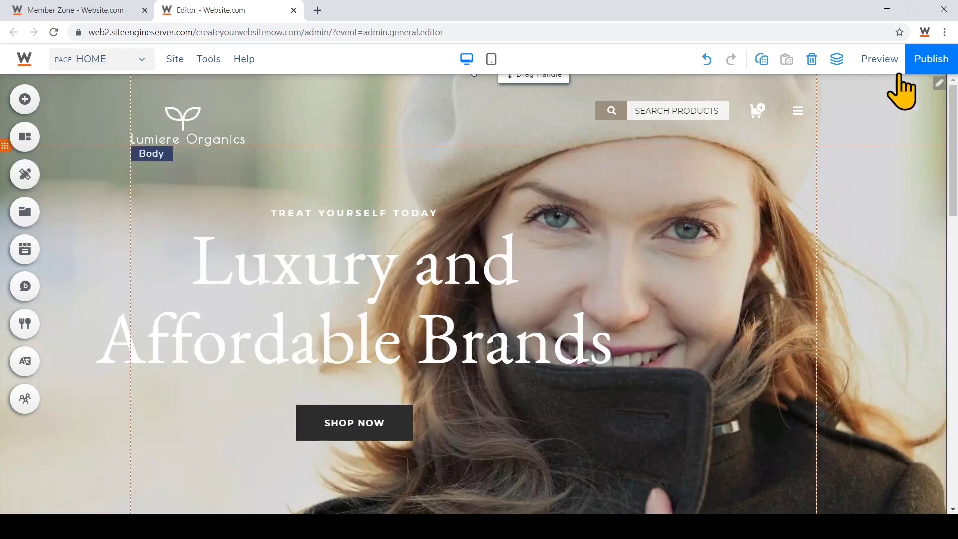
Check the list of pages to publish without publishing, and preview the HOME page.
{"action": "left_click", "coordinate": [931, 62]}
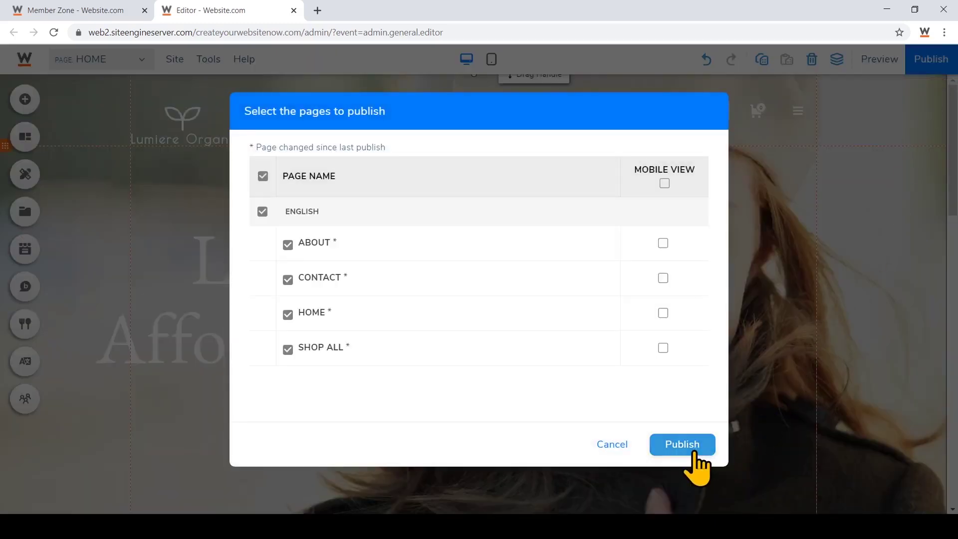
{"action": "left_click", "coordinate": [613, 446]}
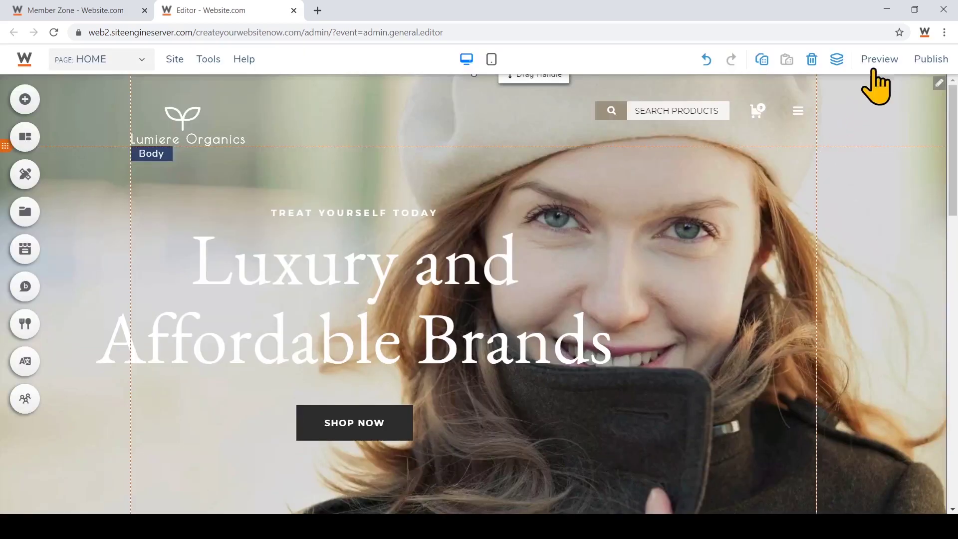
{"action": "left_click", "coordinate": [876, 82]}
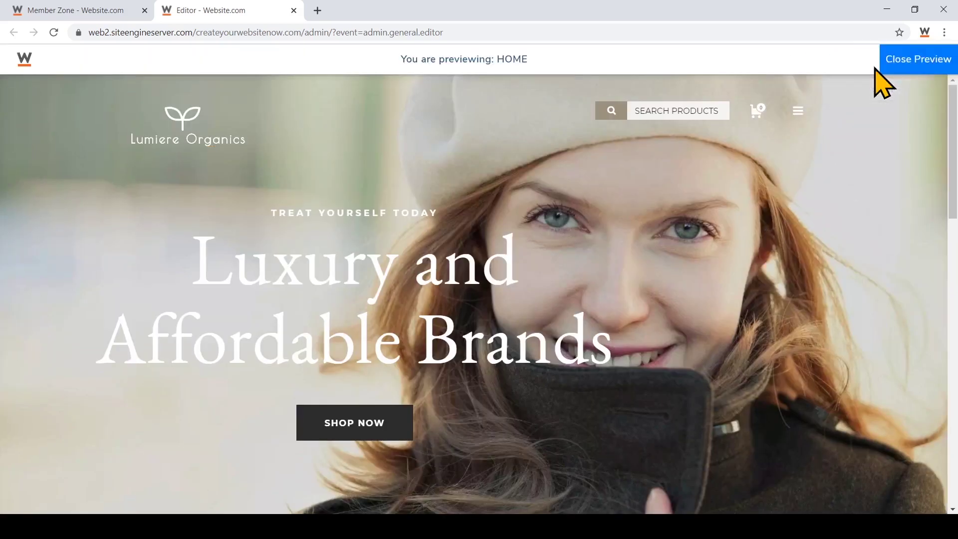